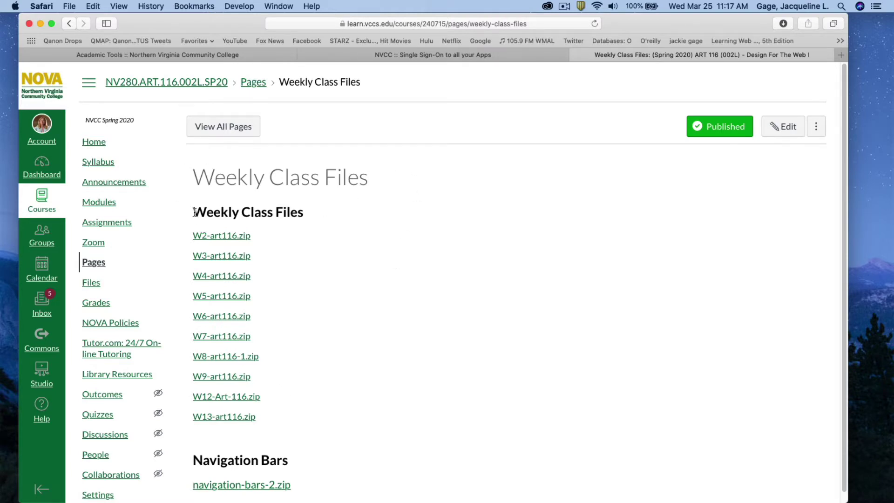
Highlight the Weekly Class Files heading on the Canvas course page
{"action": "left_click_drag", "start_coordinate": [194, 213], "coordinate": [307, 251]}
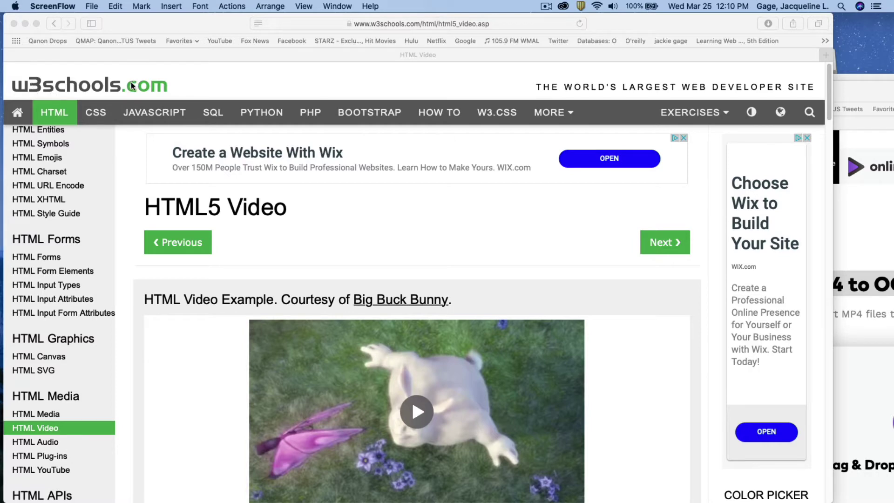
Bring the w3schools HTML Video page forward with the Favorites dropdown cleared
{"action": "left_click", "coordinate": [516, 26]}
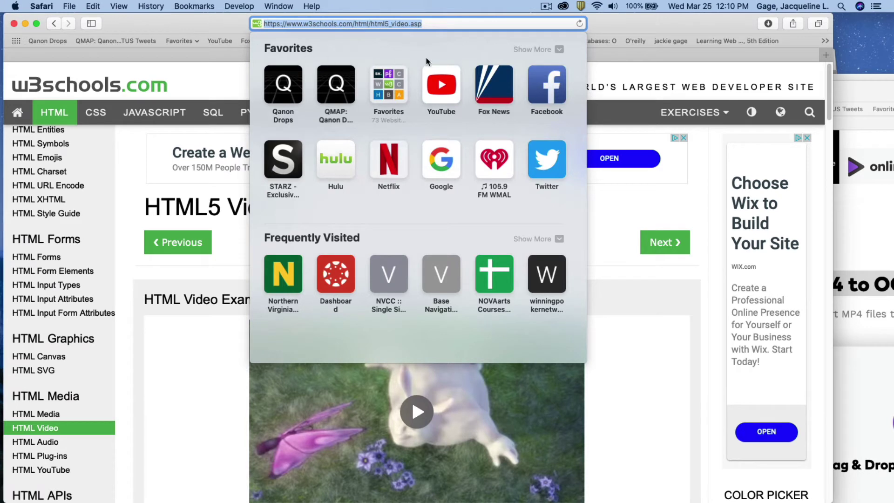
{"action": "left_click", "coordinate": [220, 19]}
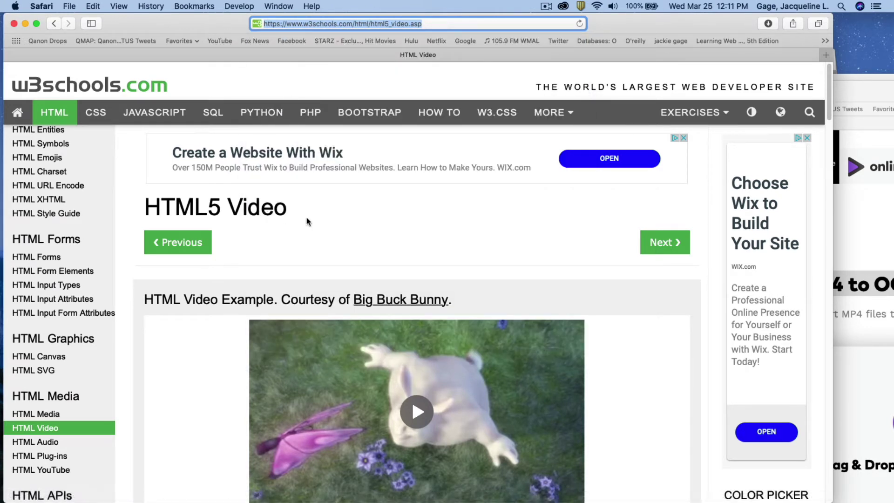
{"action": "scroll", "coordinate": [307, 217], "scroll_direction": "down", "scroll_amount": 1}
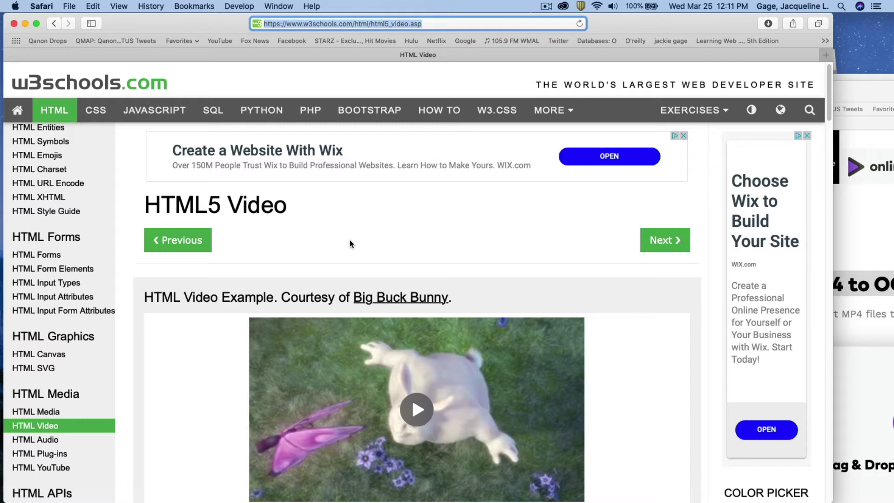
{"action": "left_click_drag", "start_coordinate": [211, 21], "coordinate": [220, 24]}
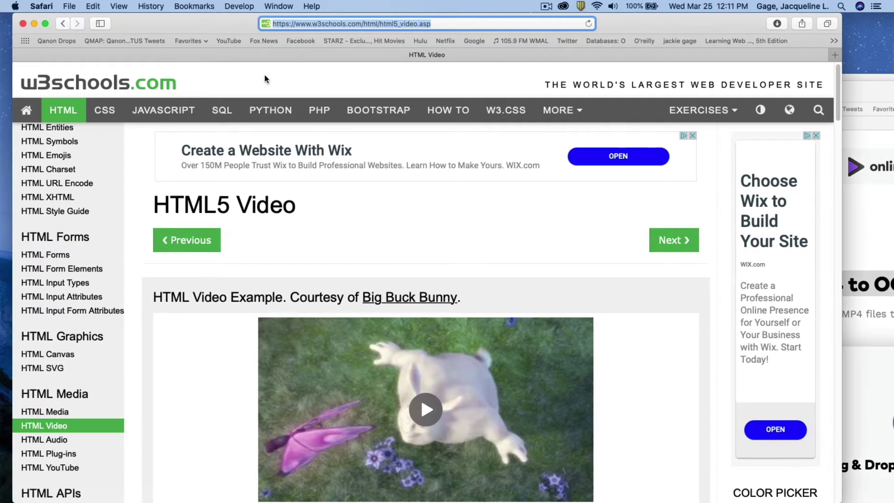
{"action": "scroll", "coordinate": [405, 239], "scroll_direction": "down", "scroll_amount": 3}
{"action": "scroll", "coordinate": [405, 239], "scroll_direction": "down", "scroll_amount": 1}
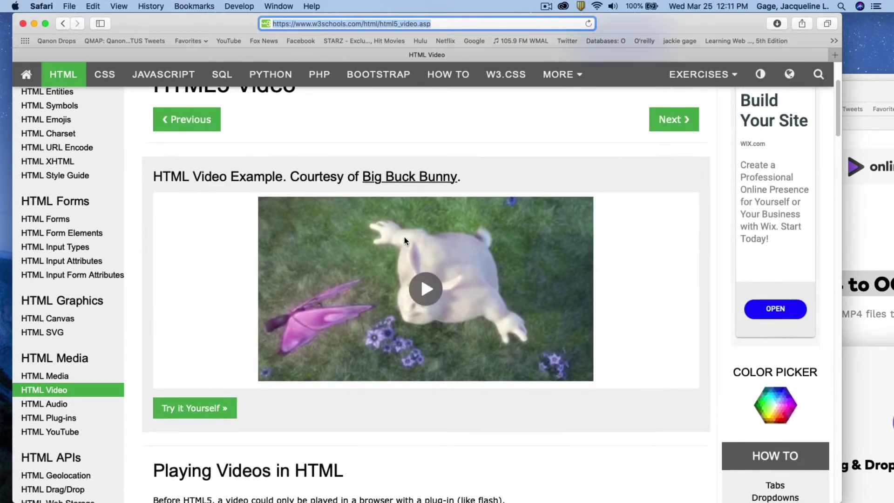
{"action": "scroll", "coordinate": [404, 240], "scroll_direction": "down", "scroll_amount": 3}
{"action": "scroll", "coordinate": [404, 239], "scroll_direction": "down", "scroll_amount": 2}
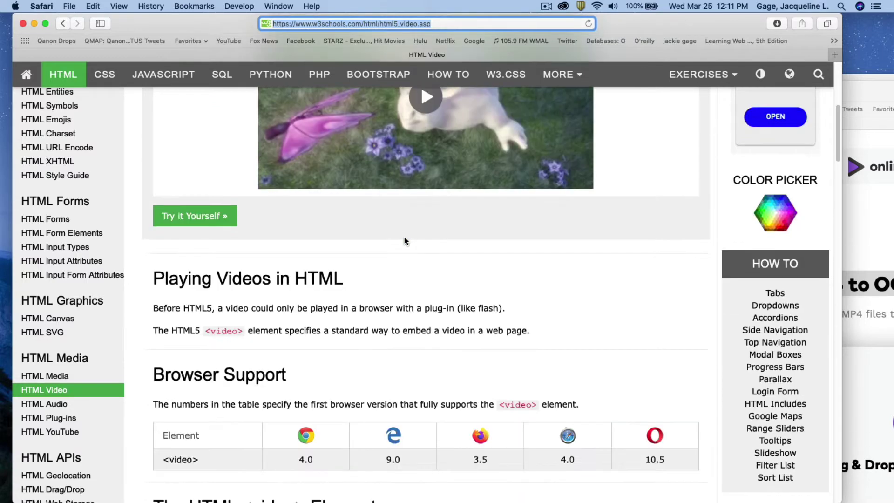
{"action": "scroll", "coordinate": [405, 240], "scroll_direction": "down", "scroll_amount": 1}
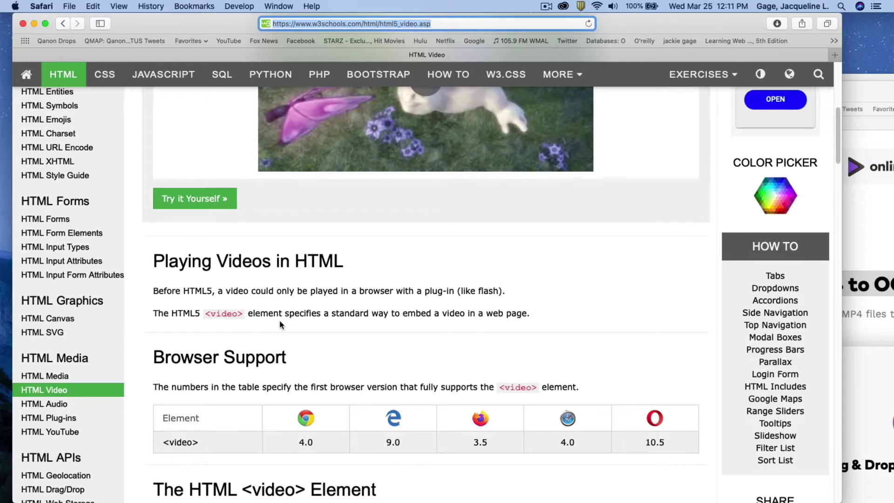
{"action": "scroll", "coordinate": [280, 321], "scroll_direction": "down", "scroll_amount": 2}
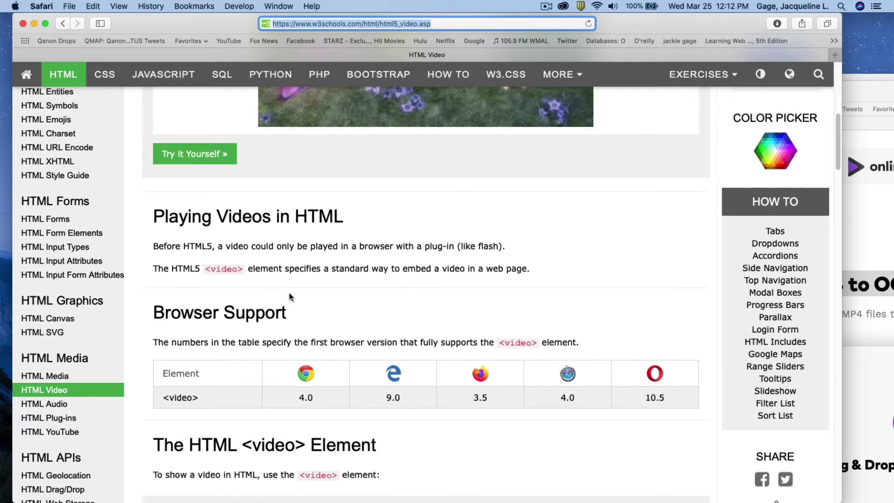
{"action": "scroll", "coordinate": [290, 297], "scroll_direction": "down", "scroll_amount": 2}
{"action": "scroll", "coordinate": [290, 294], "scroll_direction": "down", "scroll_amount": 2}
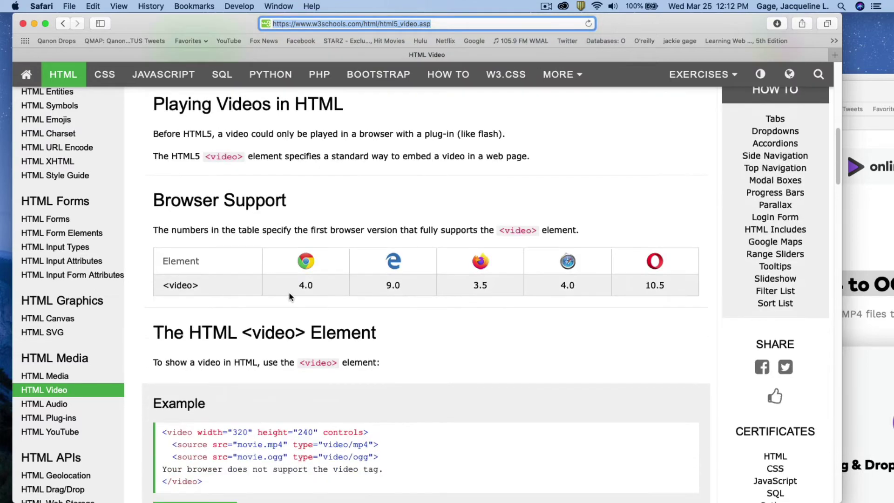
{"action": "scroll", "coordinate": [279, 288], "scroll_direction": "down", "scroll_amount": 2}
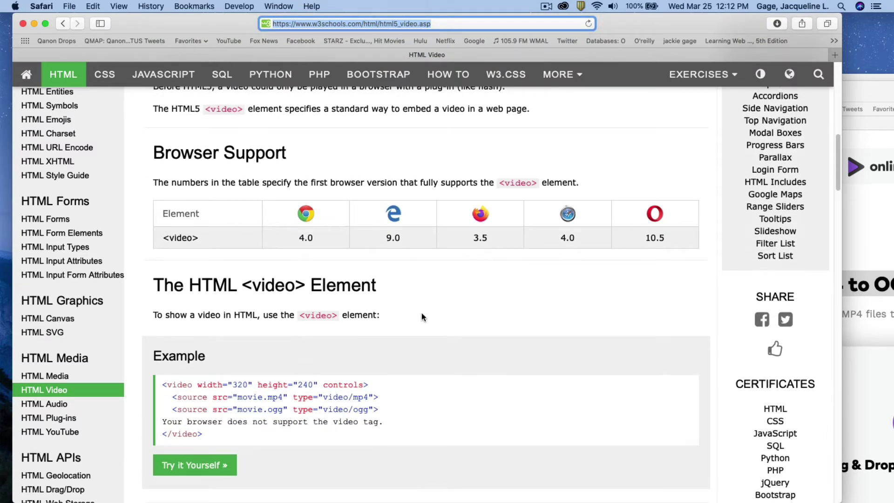
{"action": "scroll", "coordinate": [421, 317], "scroll_direction": "down", "scroll_amount": 1}
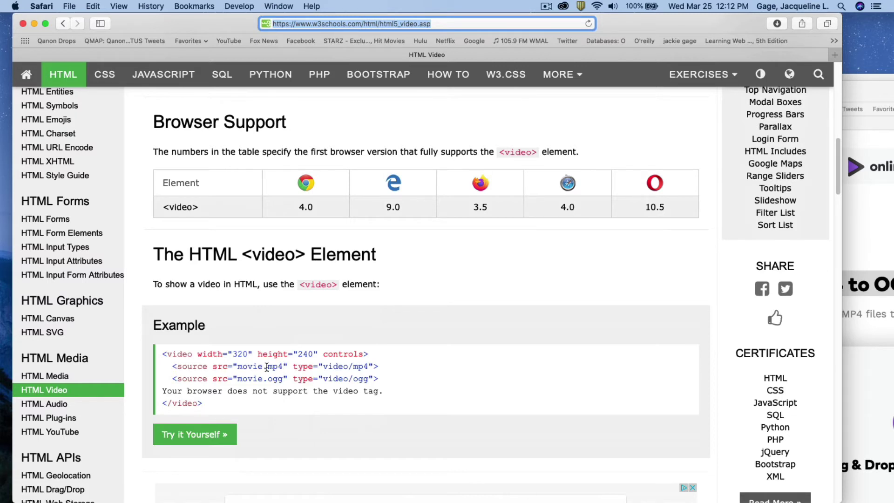
Highlight the mp4 and ogg extensions in the example's movie source lines
{"action": "left_click_drag", "start_coordinate": [266, 368], "coordinate": [282, 367]}
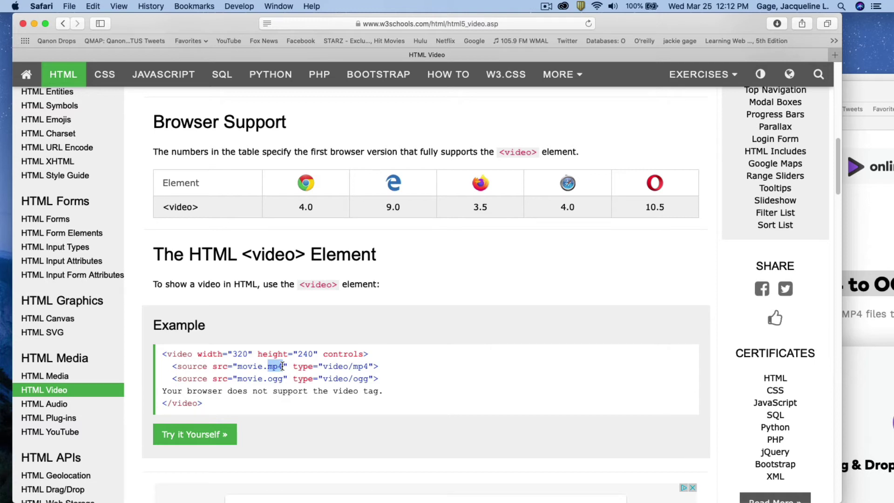
{"action": "left_click_drag", "start_coordinate": [267, 378], "coordinate": [283, 379]}
Hide w3schools, enlarge the MP4 to OGG converter page, then bring Zamzar's MOV to MP4 page forward
{"action": "left_click_drag", "start_coordinate": [695, 61], "coordinate": [484, 61]}
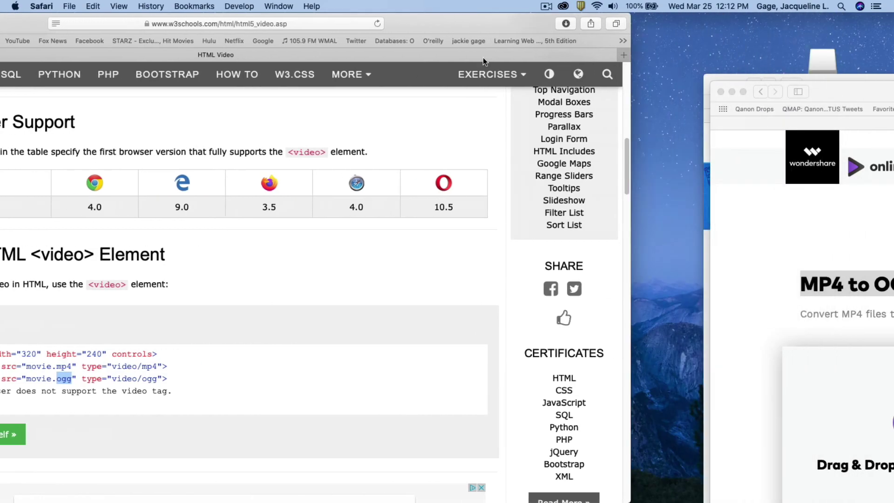
{"action": "key", "text": "super+m"}
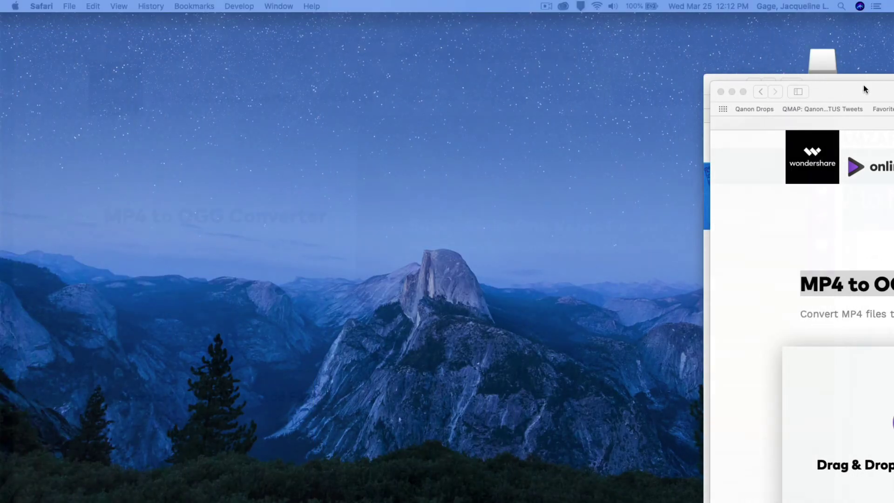
{"action": "left_click_drag", "start_coordinate": [864, 85], "coordinate": [163, 12]}
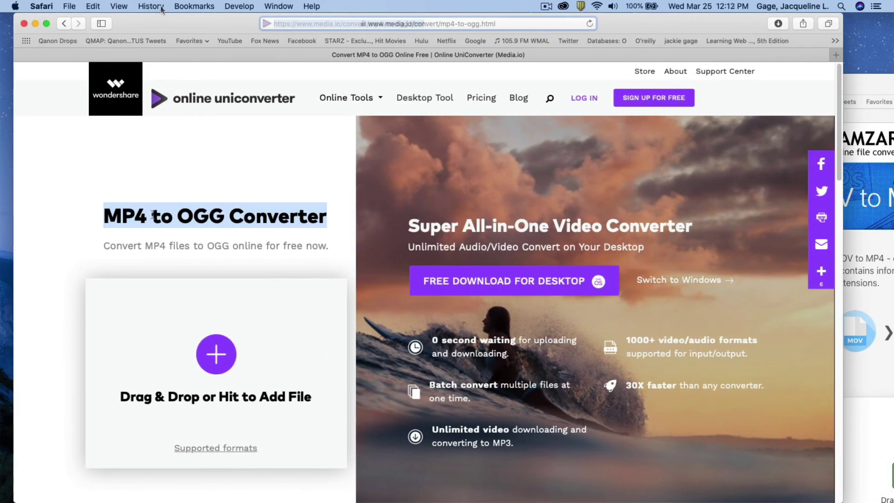
{"action": "left_click", "coordinate": [509, 24]}
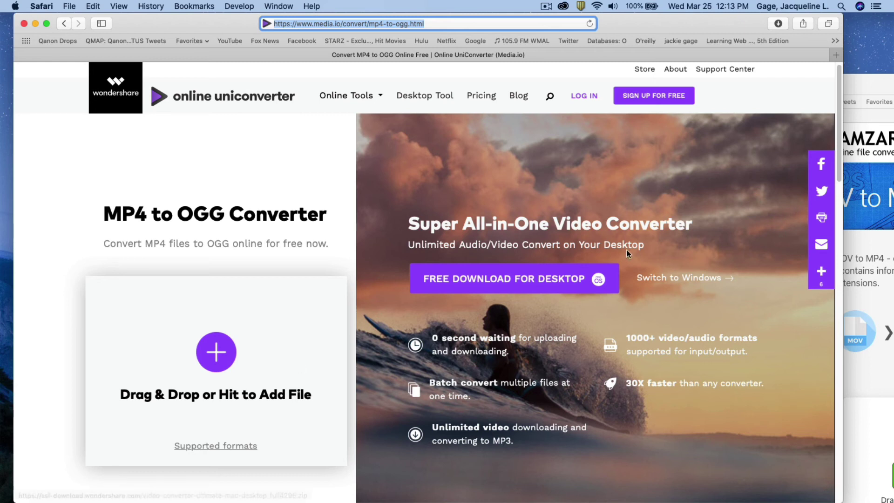
{"action": "left_click_drag", "start_coordinate": [846, 83], "coordinate": [209, 26]}
Show Zamzar's full MOV to MP4 page with the Favorites dropdown cleared
{"action": "left_click", "coordinate": [544, 26]}
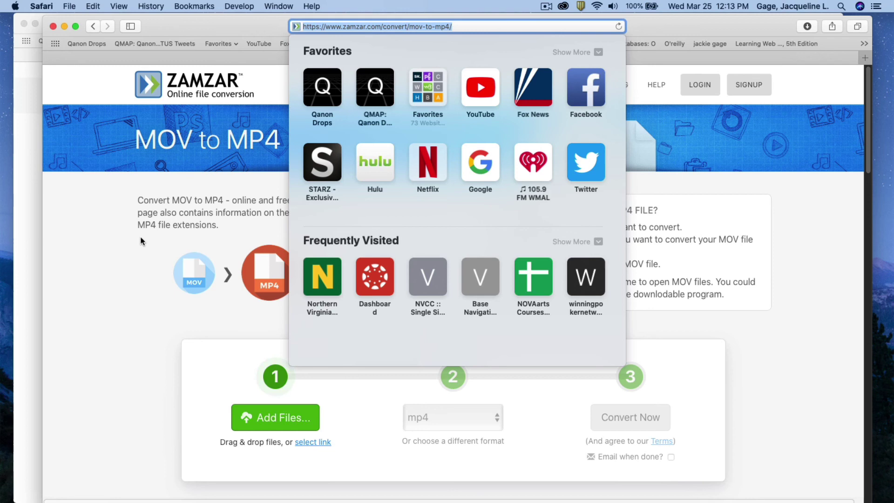
{"action": "left_click", "coordinate": [136, 248]}
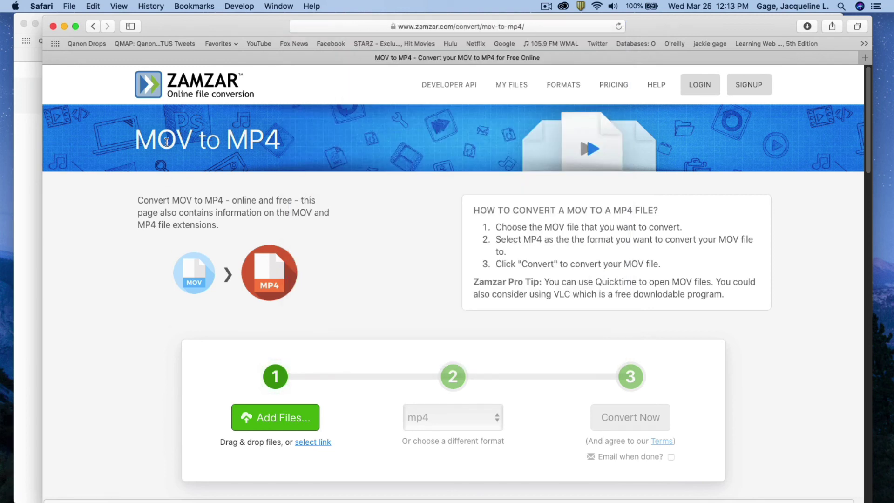